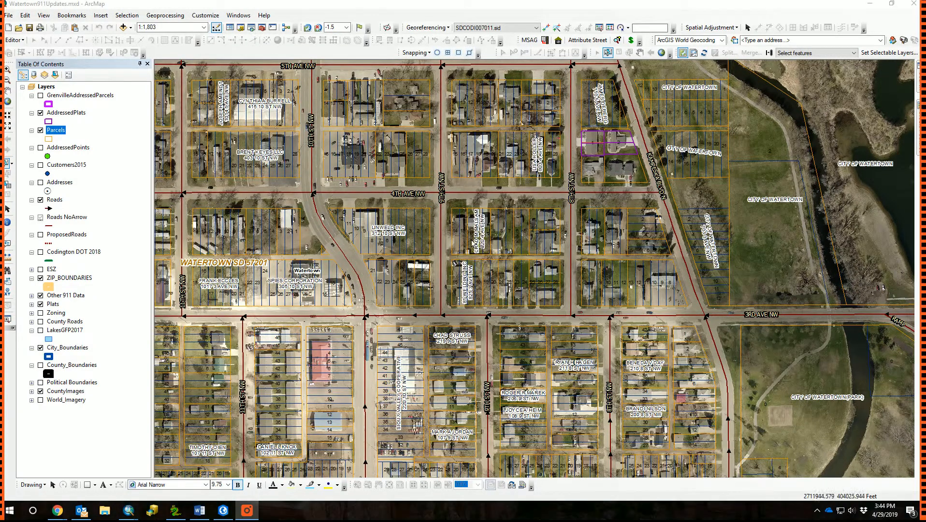
# Select the parcels in the block south of 4th Ave NW, clear the selection, and check the Parcels attribute table before closing it.
pyautogui.moveTo(471, 242); pyautogui.dragTo(538, 289)
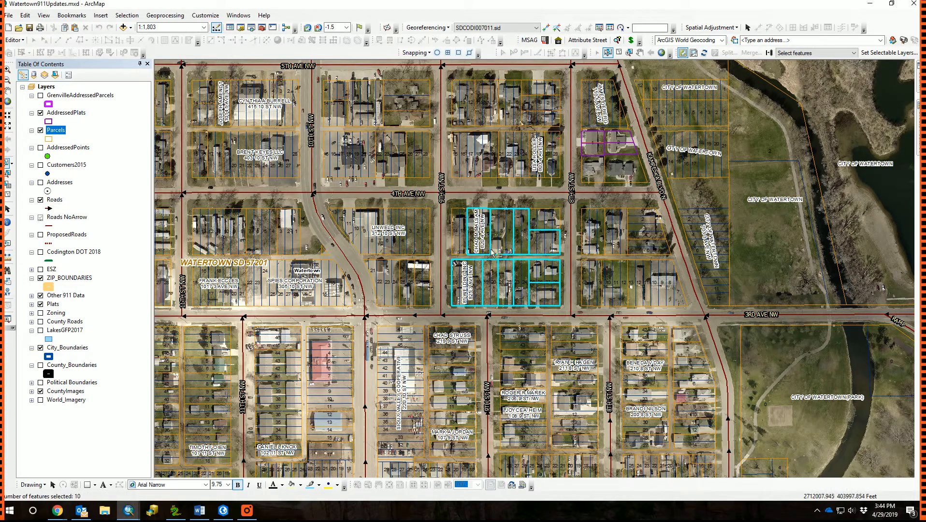
pyautogui.click(9, 196)
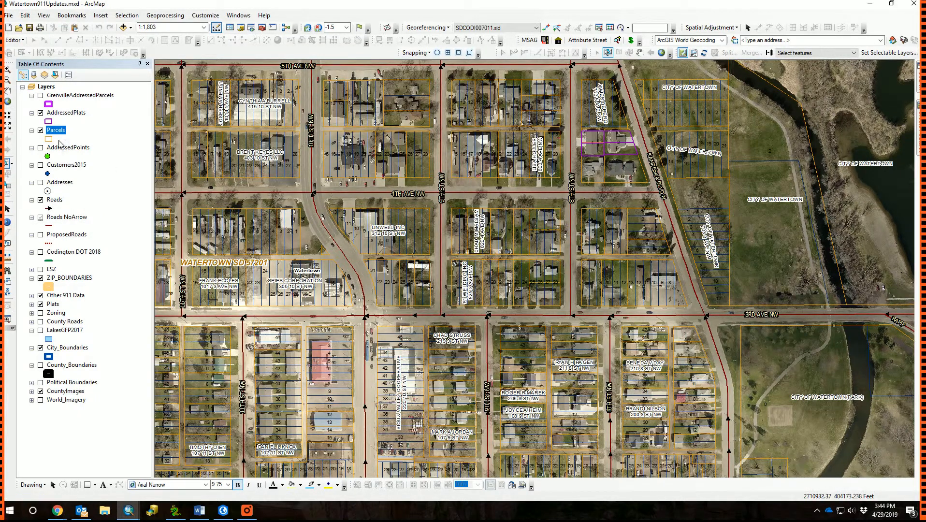
pyautogui.rightClick(54, 129)
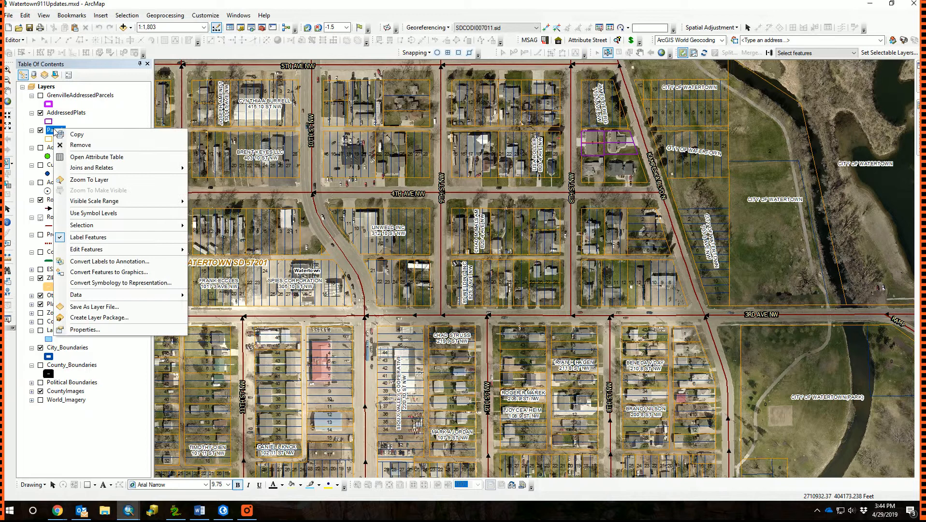
pyautogui.click(76, 157)
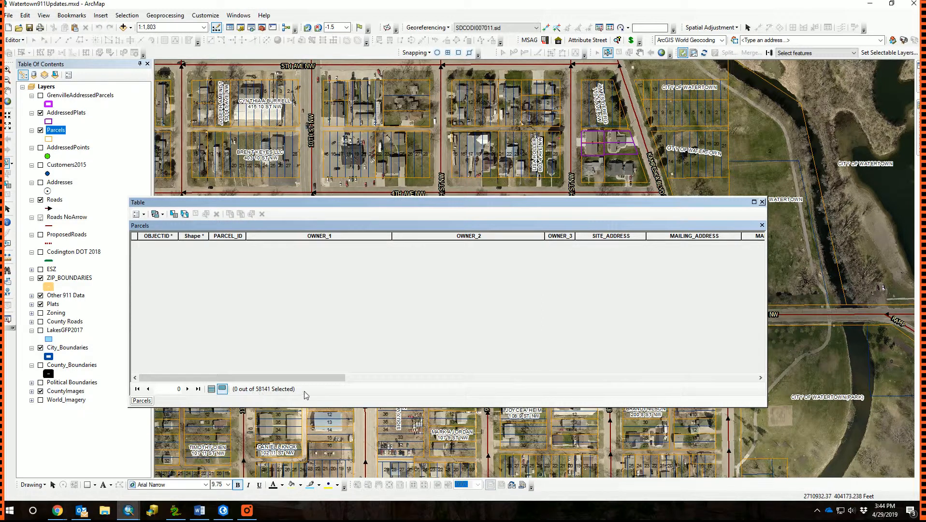
pyautogui.click(762, 203)
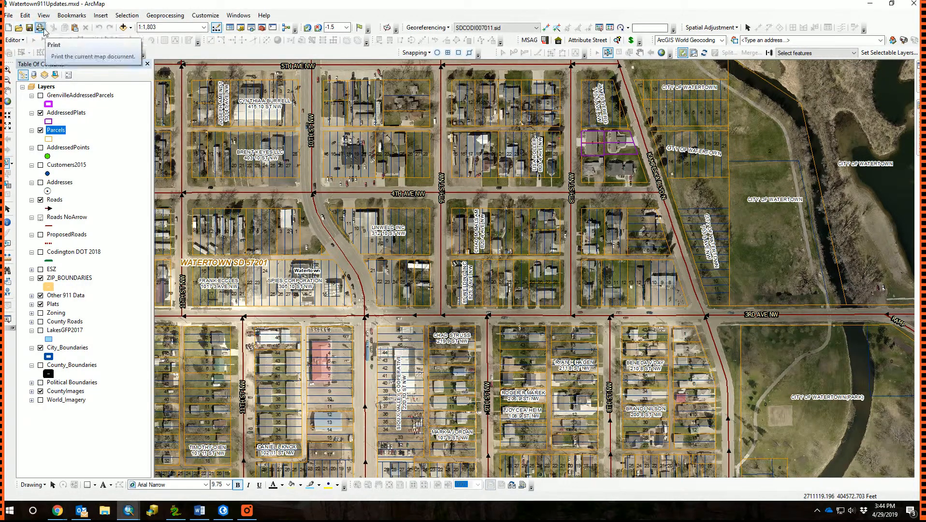
# Show the Catalog and collapse the D:\Work\GIS connection so that the list of folder connections is compact.
pyautogui.click(241, 29)
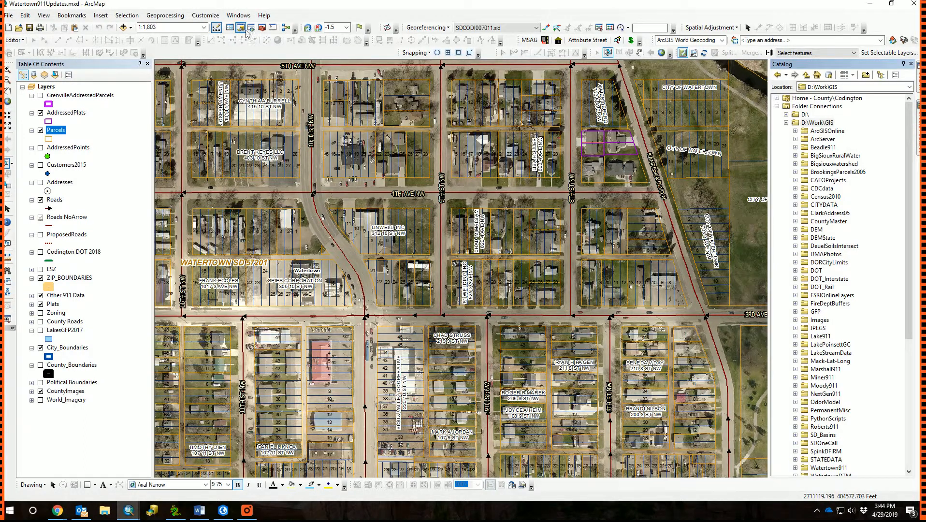
pyautogui.click(778, 106)
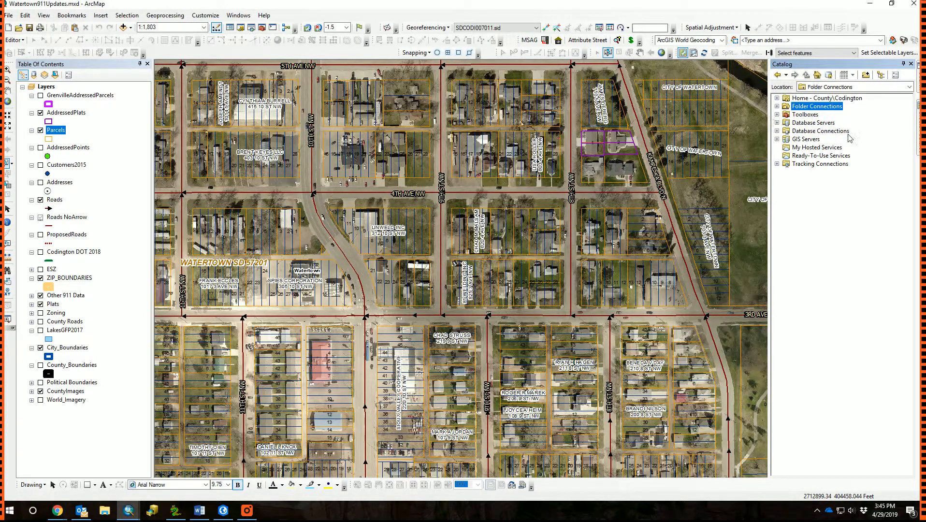
pyautogui.click(777, 107)
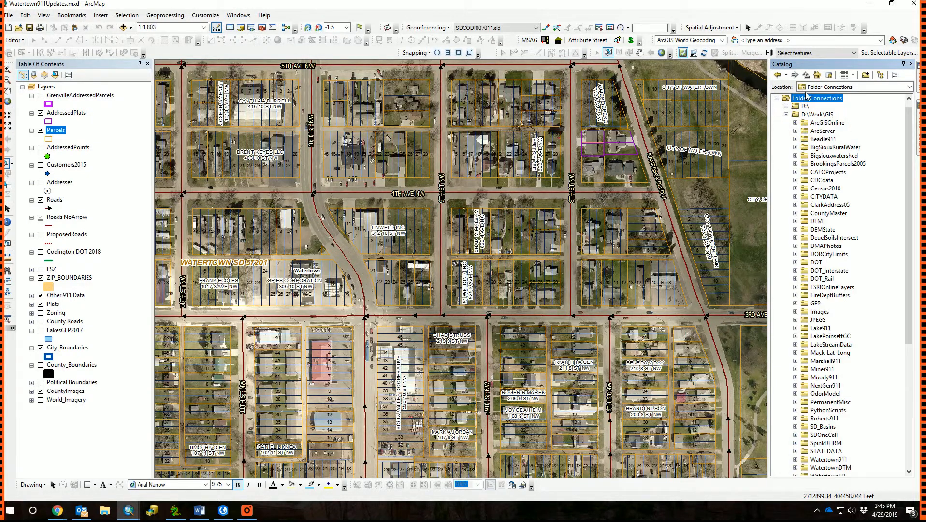
pyautogui.click(786, 115)
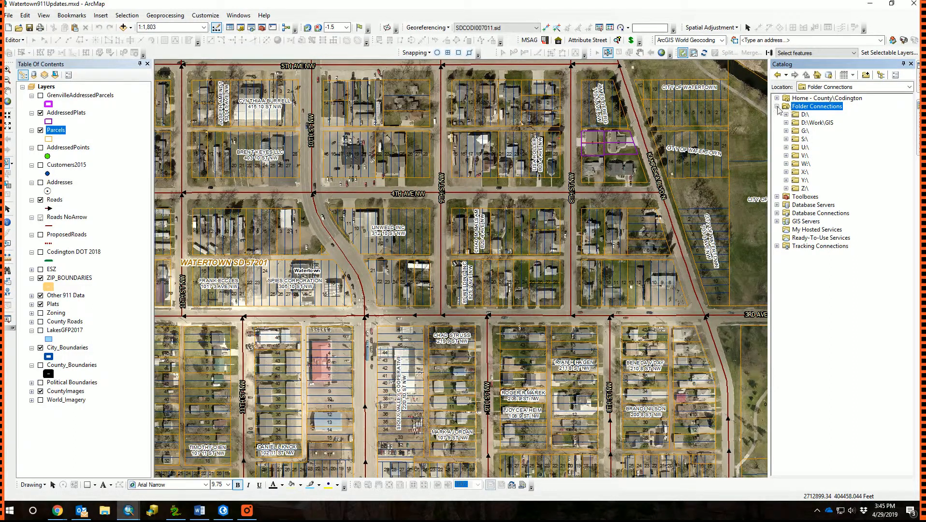
# Add a folder connection to the Work folder on the DATA (D:) drive.
pyautogui.click(865, 75)
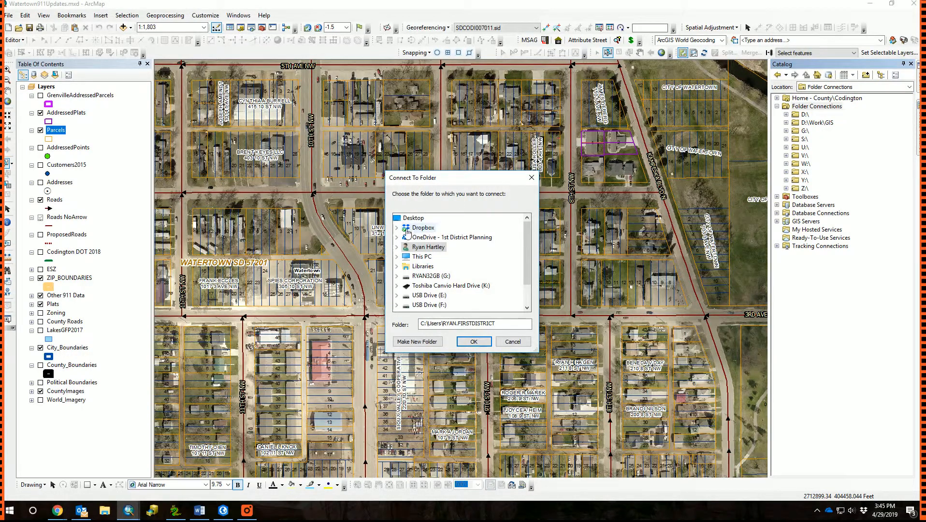
pyautogui.doubleClick(414, 257)
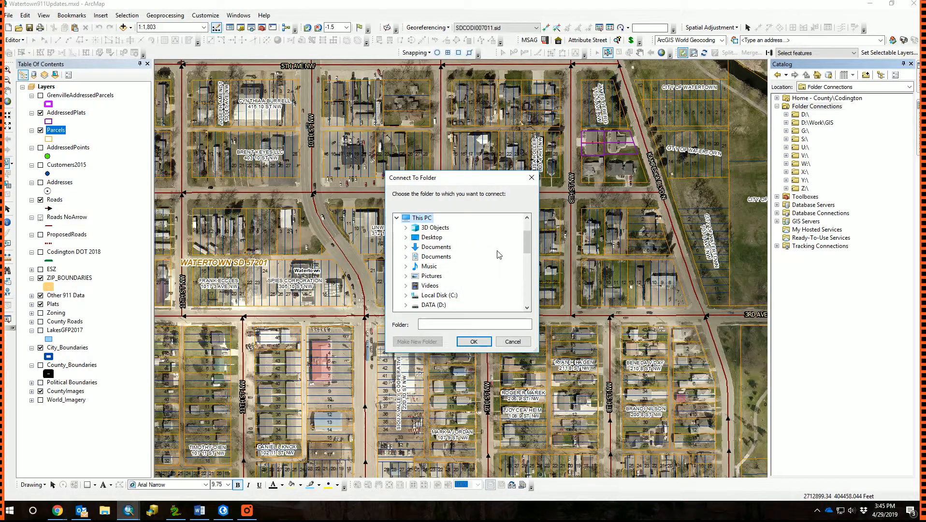
pyautogui.scroll(-1, 484, 252)
pyautogui.scroll(-1, 452, 245)
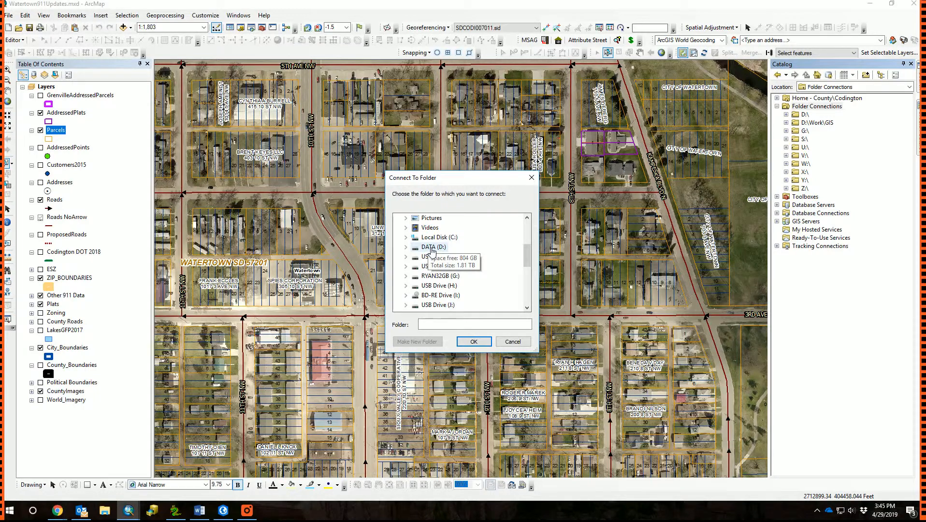
pyautogui.doubleClick(432, 249)
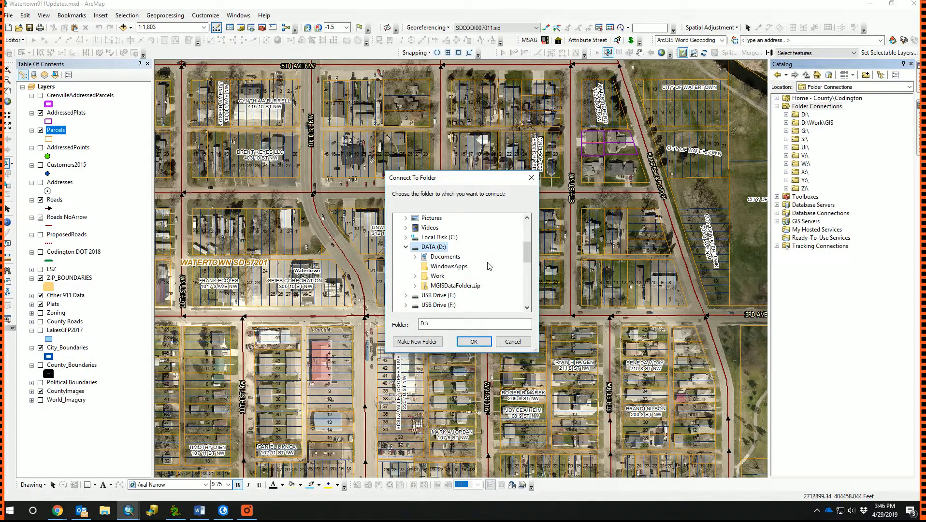
pyautogui.click(441, 277)
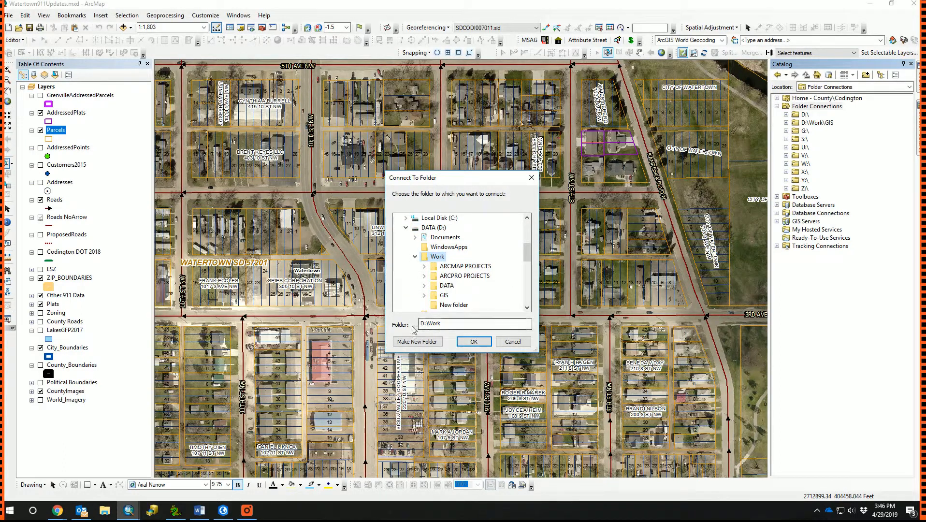
pyautogui.click(473, 342)
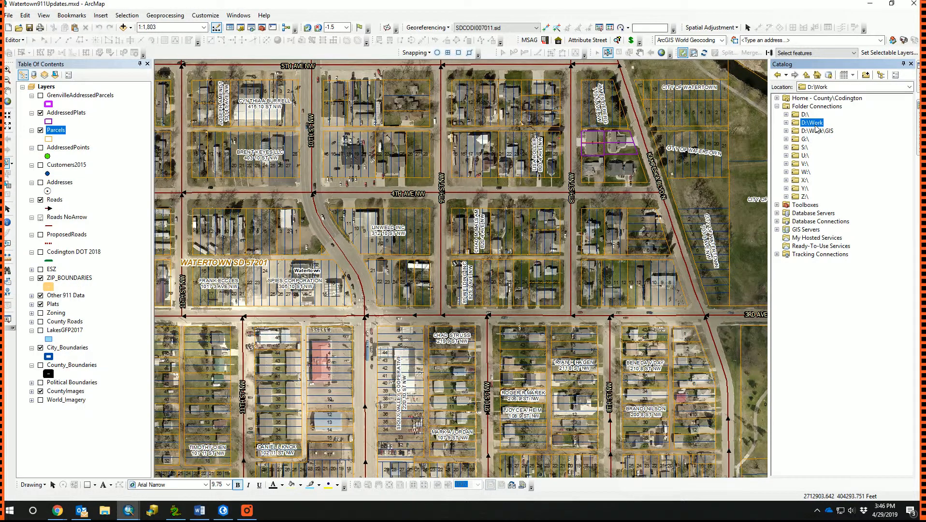
# Expand the D:\Work folder connection and create a new file geodatabase in it.
pyautogui.click(787, 122)
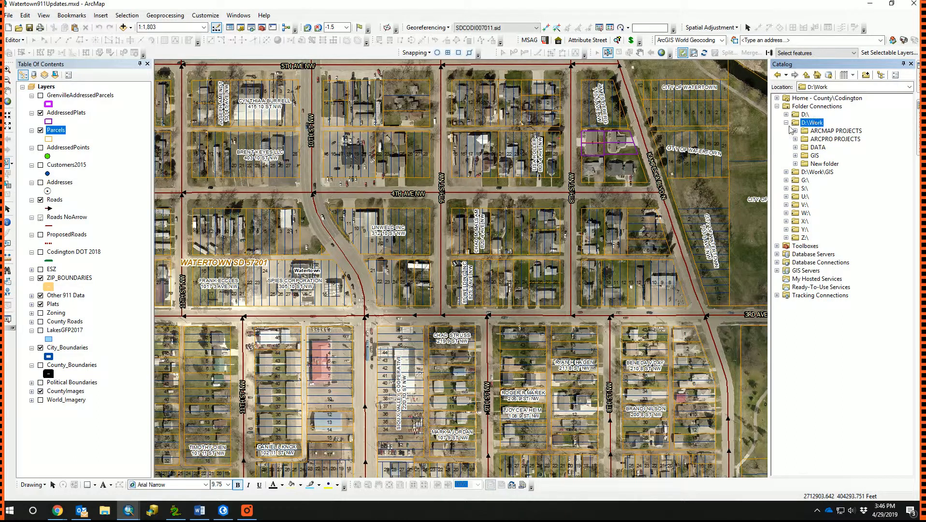
pyautogui.rightClick(817, 127)
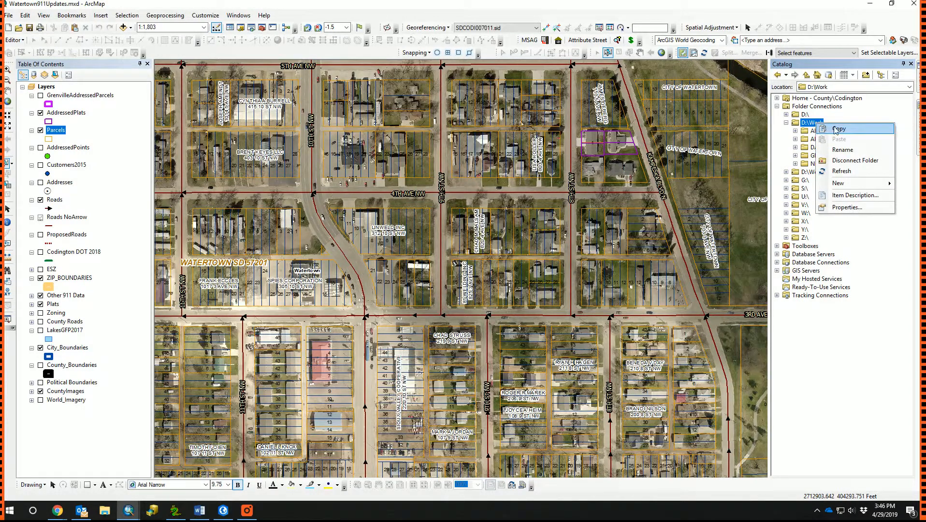
pyautogui.moveTo(841, 186)
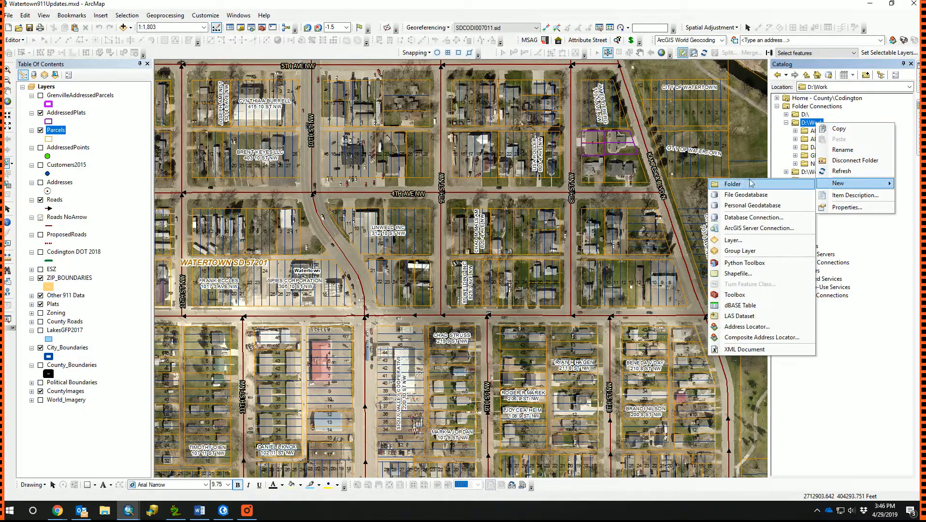
pyautogui.click(734, 196)
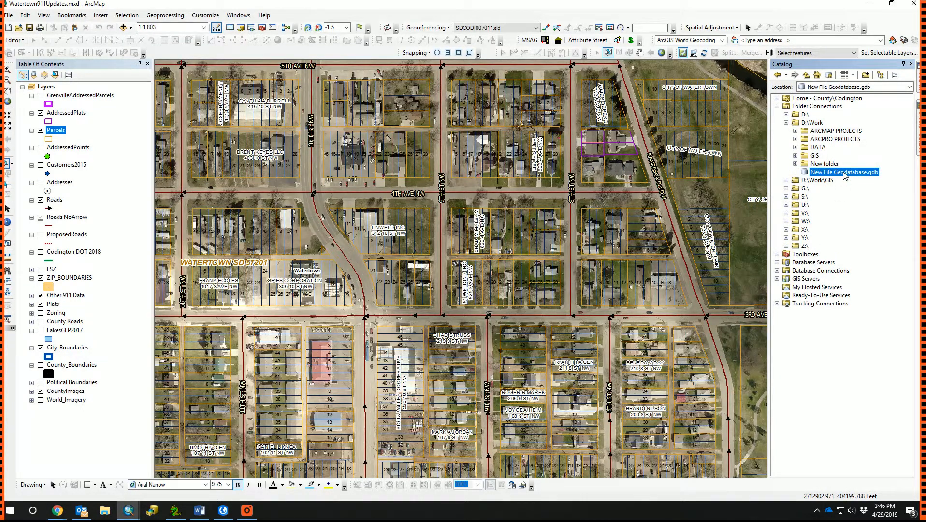
# Rename the new file geodatabase in D:\Work as MyData.
pyautogui.click(845, 174)
pyautogui.click(851, 186)
pyautogui.rightClick(835, 175)
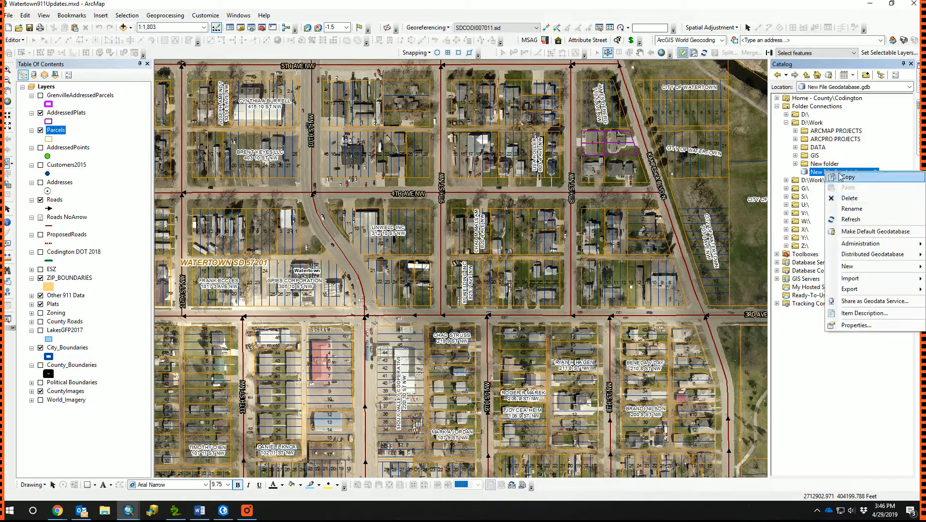
pyautogui.click(851, 209)
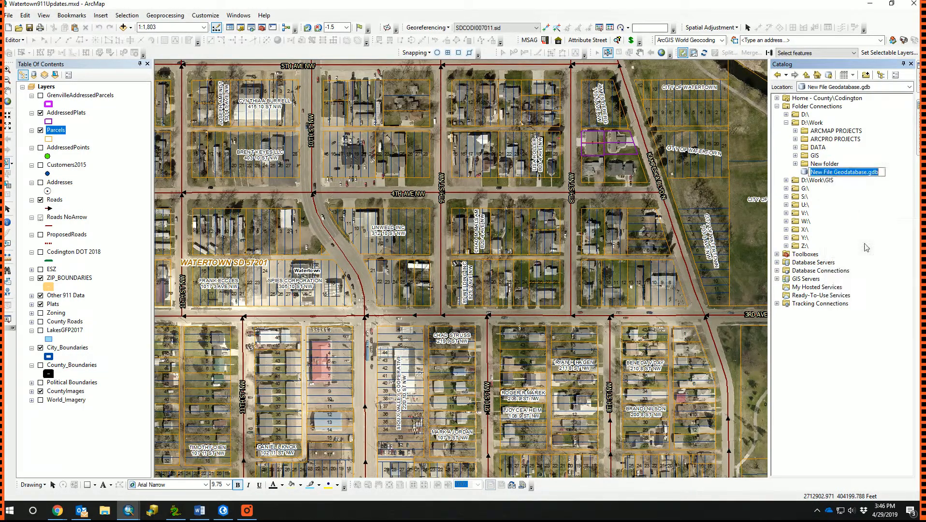
pyautogui.write('MyData')
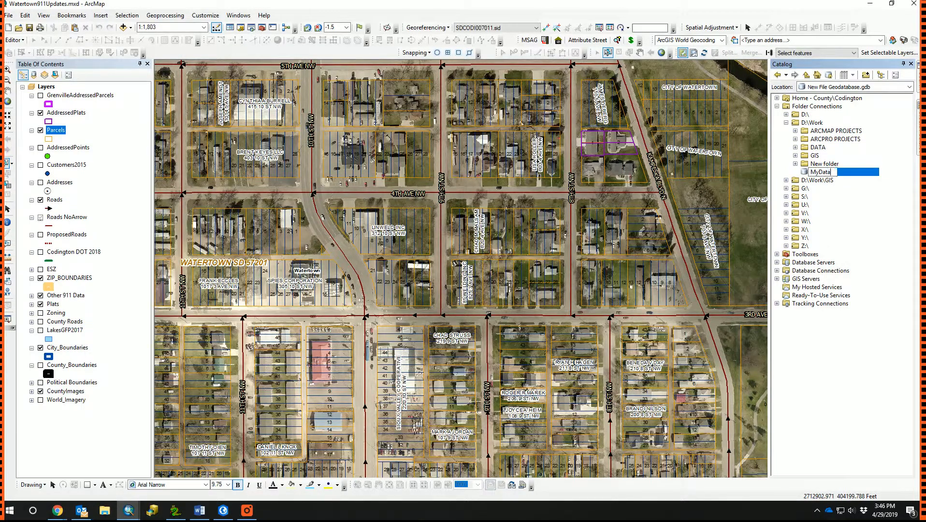
pyautogui.press('Return')
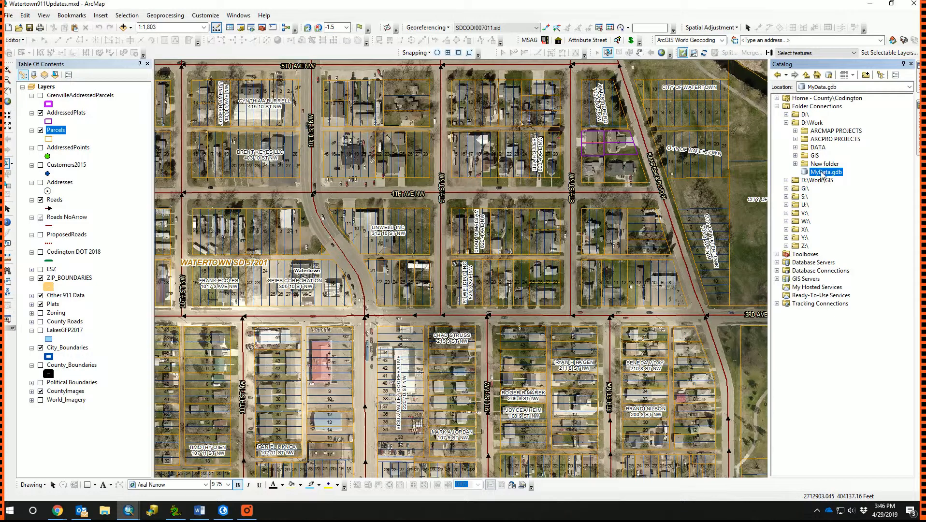
# Start a data export of the Parcels layer and choose MyData.gdb in D:\Work as the output location.
pyautogui.rightClick(59, 134)
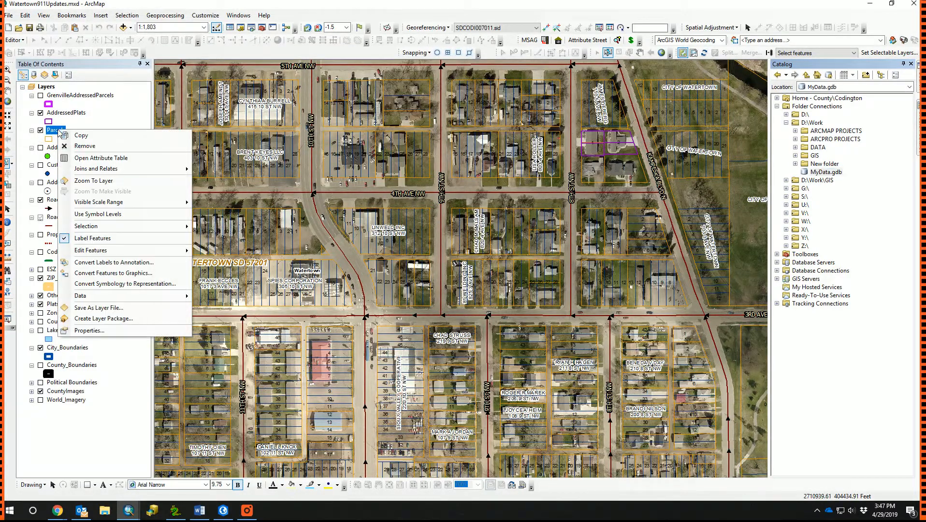
pyautogui.moveTo(107, 296)
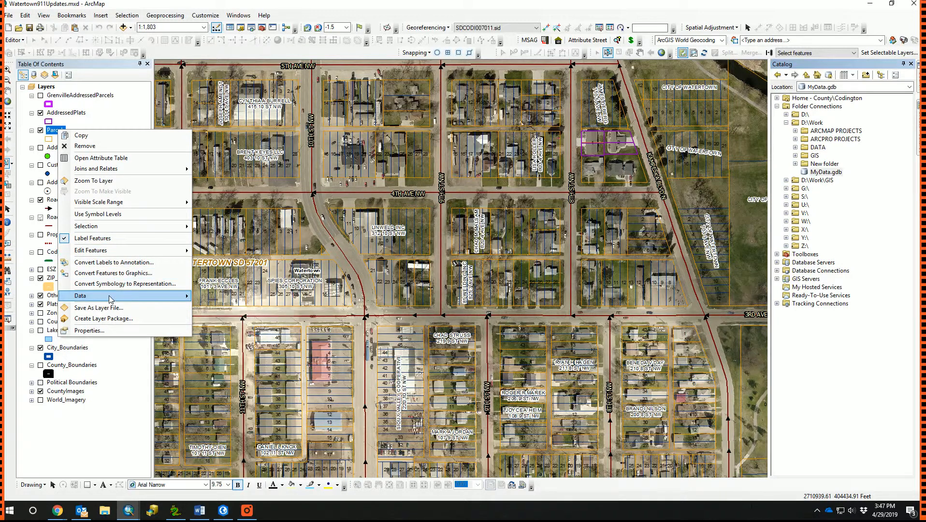
pyautogui.click(247, 305)
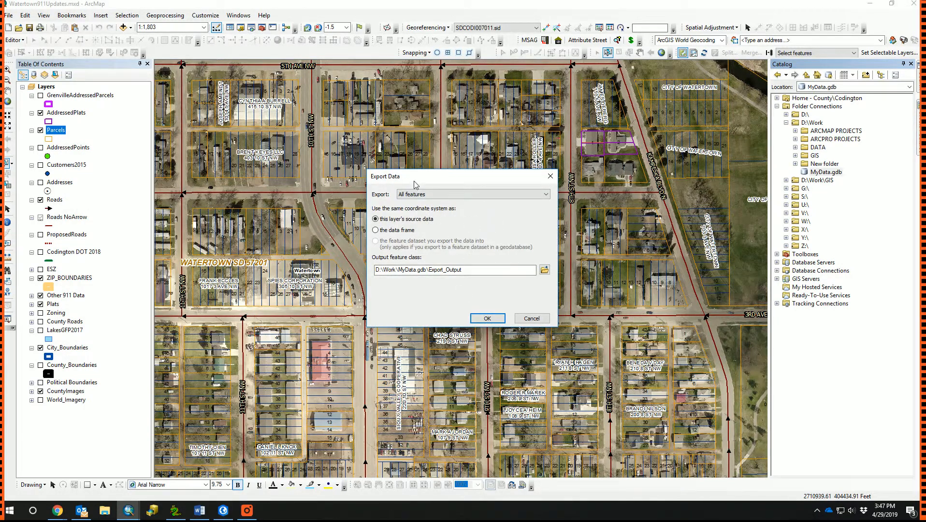
pyautogui.click(544, 269)
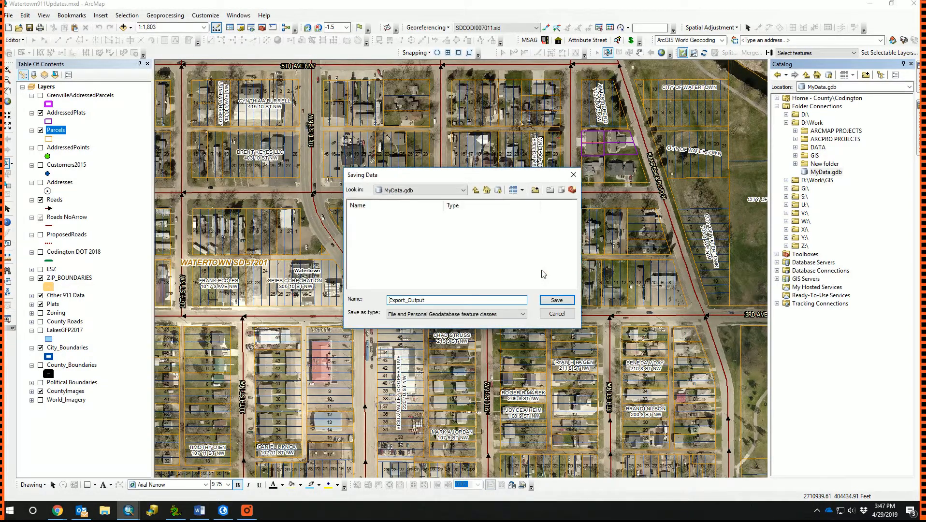
pyautogui.click(463, 190)
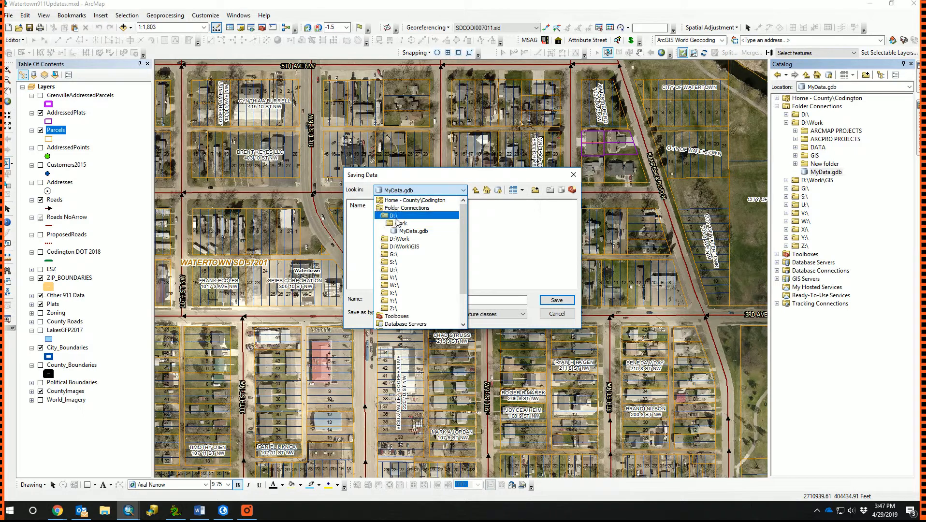
pyautogui.click(396, 216)
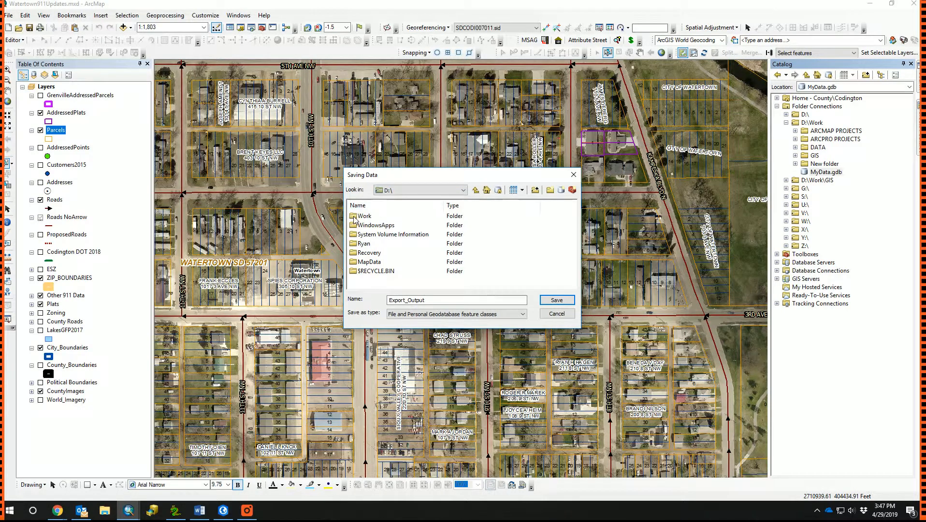
pyautogui.doubleClick(363, 216)
pyautogui.click(374, 218)
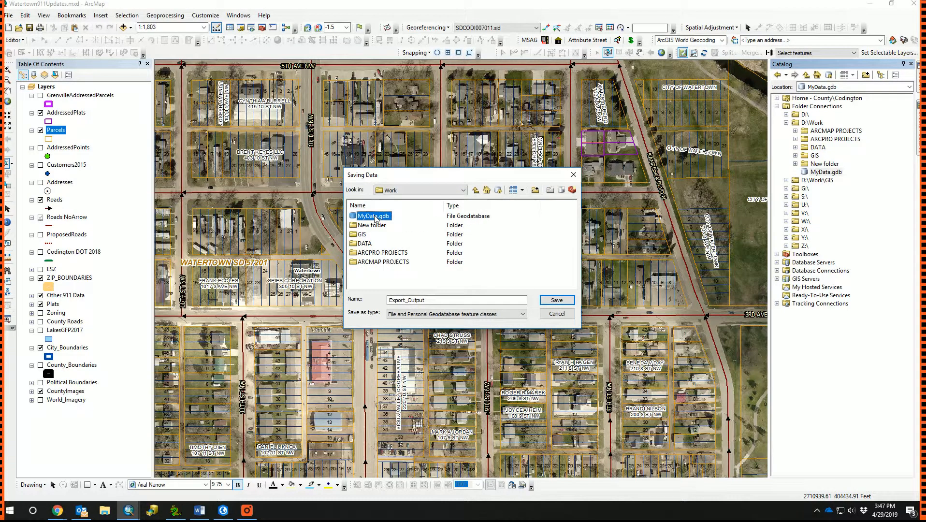
pyautogui.click(360, 205)
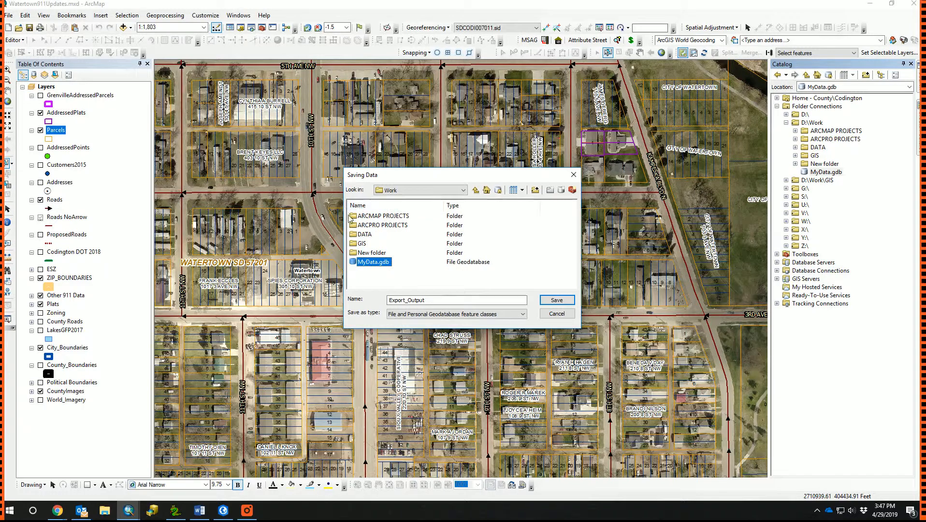
pyautogui.doubleClick(367, 262)
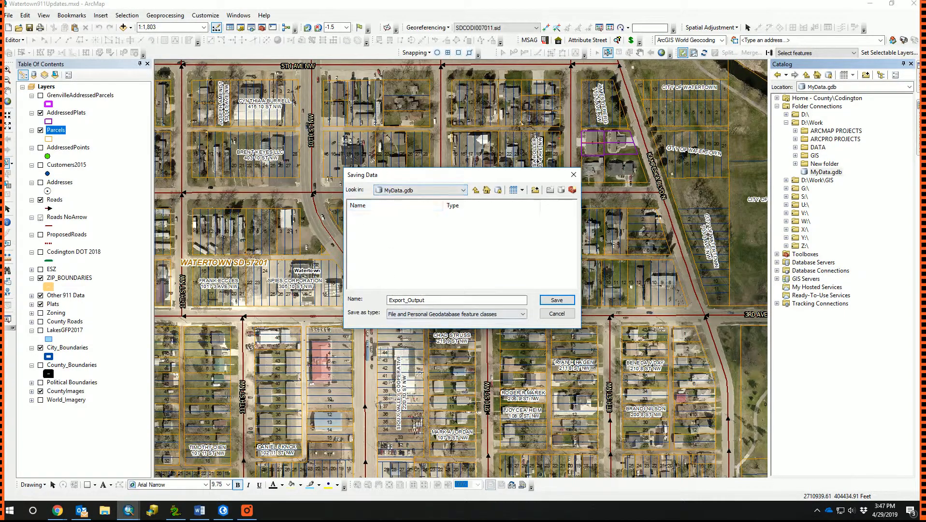
# Name the output feature class Parcels and export all features using the layer's source coordinate system.
pyautogui.doubleClick(411, 300)
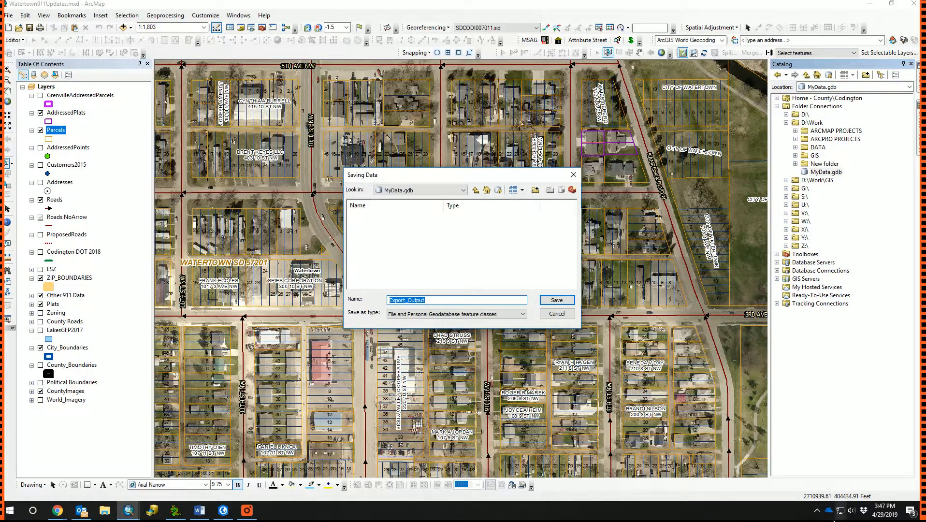
pyautogui.write('Parcels')
pyautogui.click(556, 300)
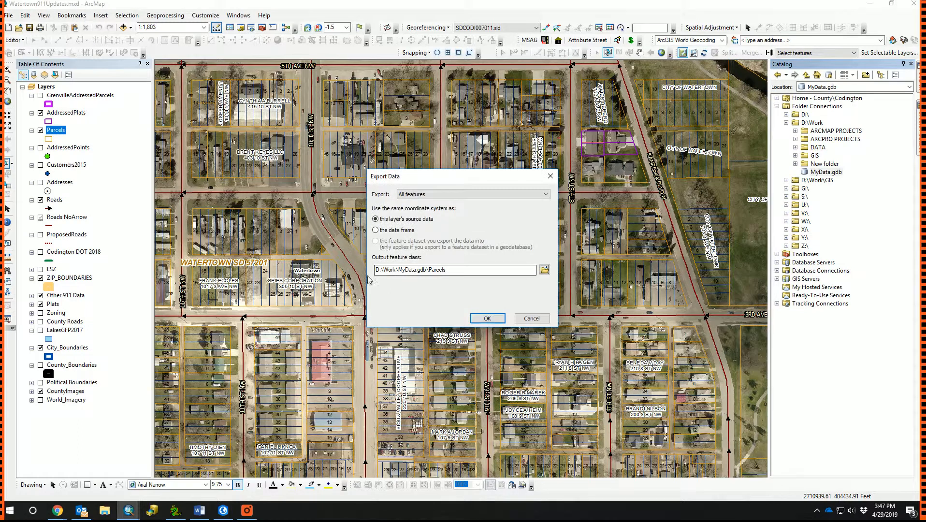
pyautogui.click(488, 318)
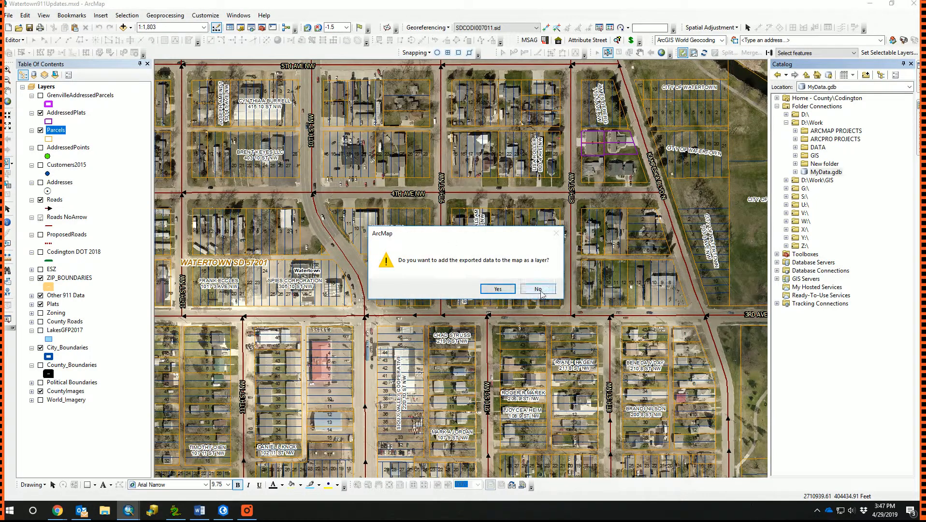
# Decline adding the exported data to the map and close ArcMap without saving changes to Watertown911Updates.mxd.
pyautogui.click(538, 290)
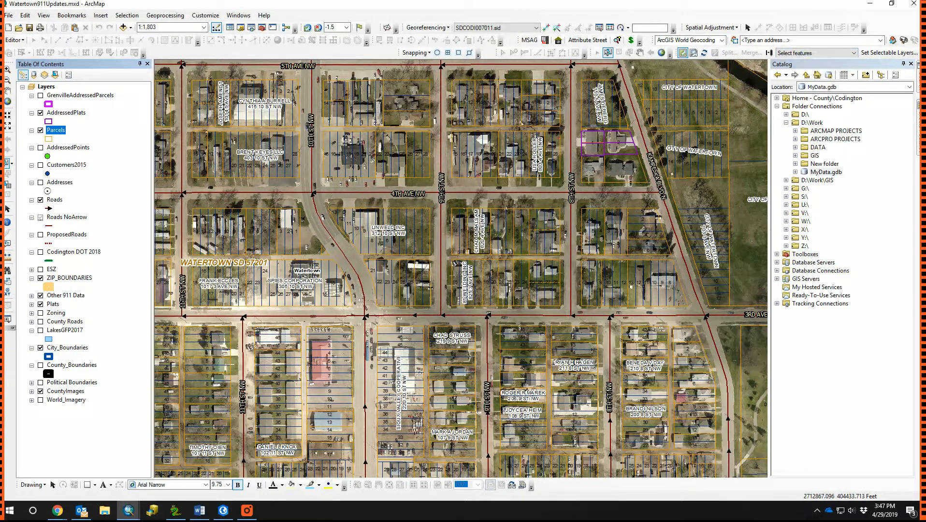
pyautogui.click(913, 3)
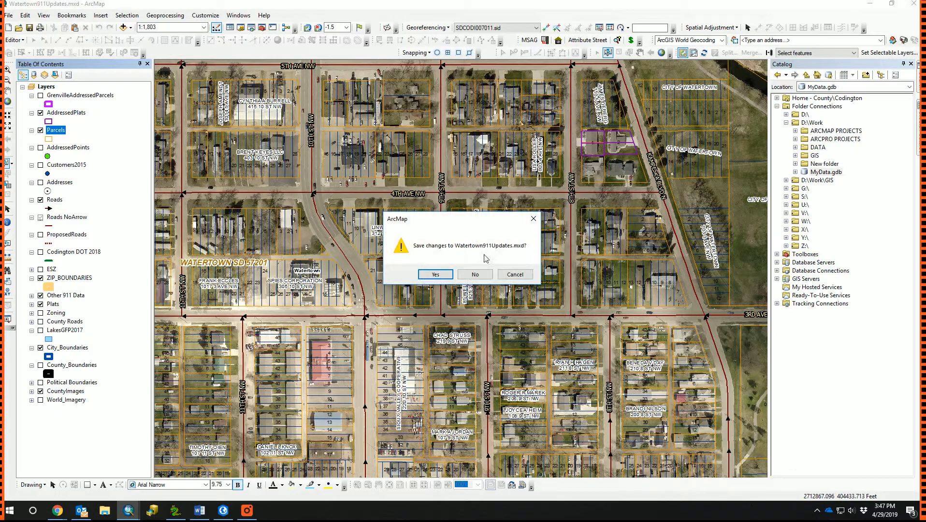
pyautogui.click(473, 274)
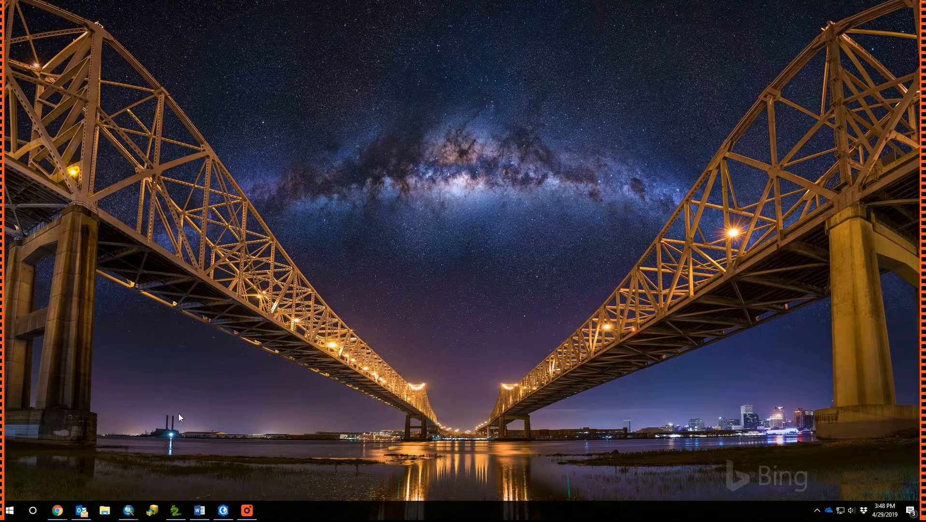
# Switch to File Explorer and open the Work folder on the DATA (D:) drive.
pyautogui.press('super+e')
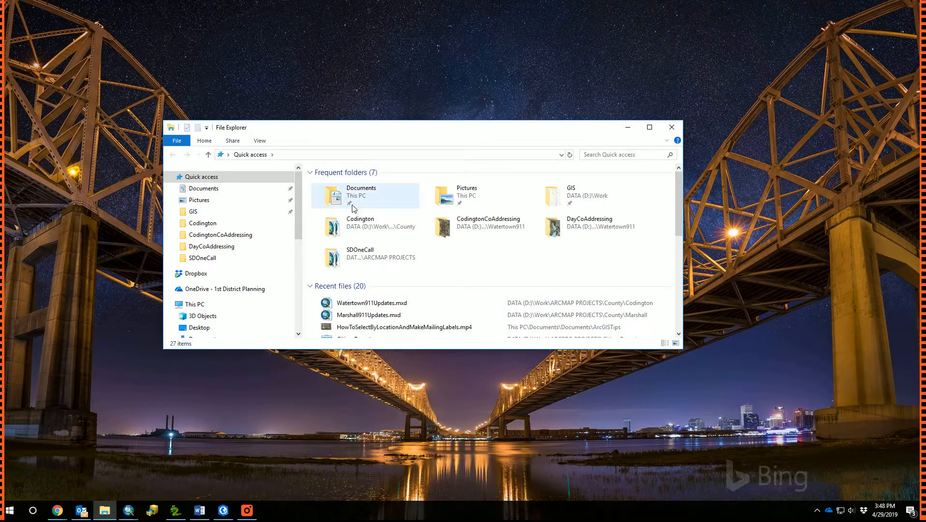
pyautogui.scroll(-1, 226, 250)
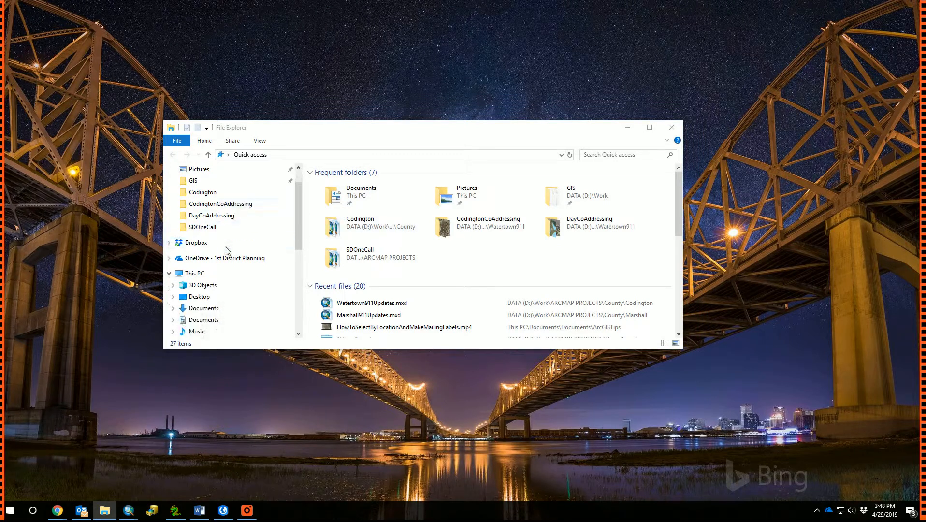
pyautogui.click(205, 273)
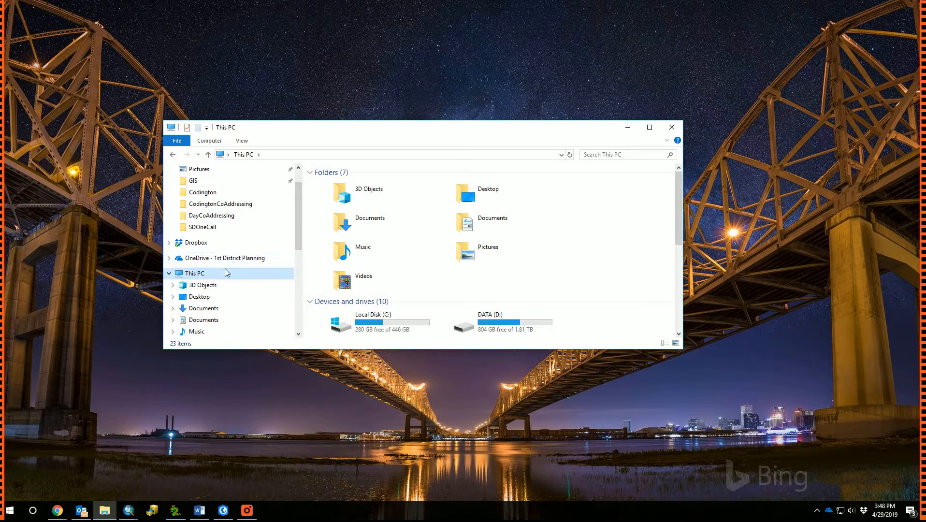
pyautogui.scroll(-3, 226, 273)
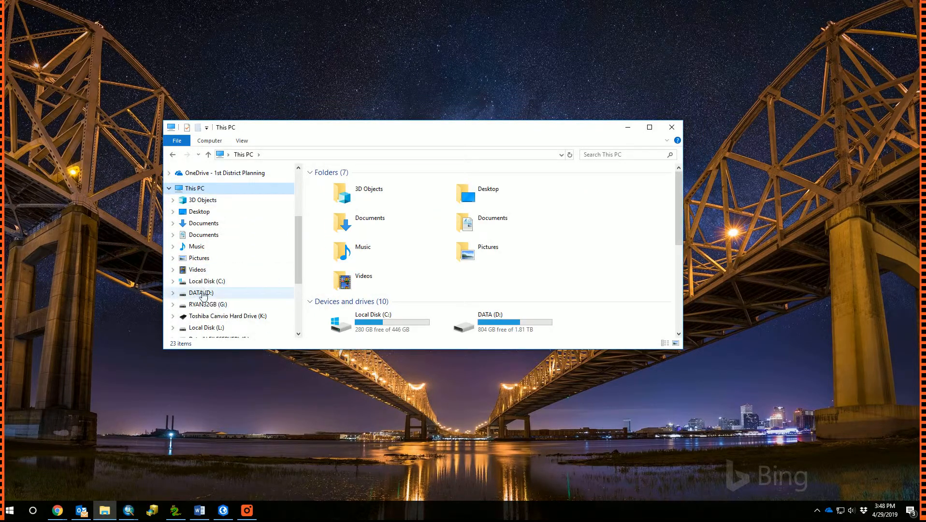
pyautogui.click(202, 294)
pyautogui.click(325, 205)
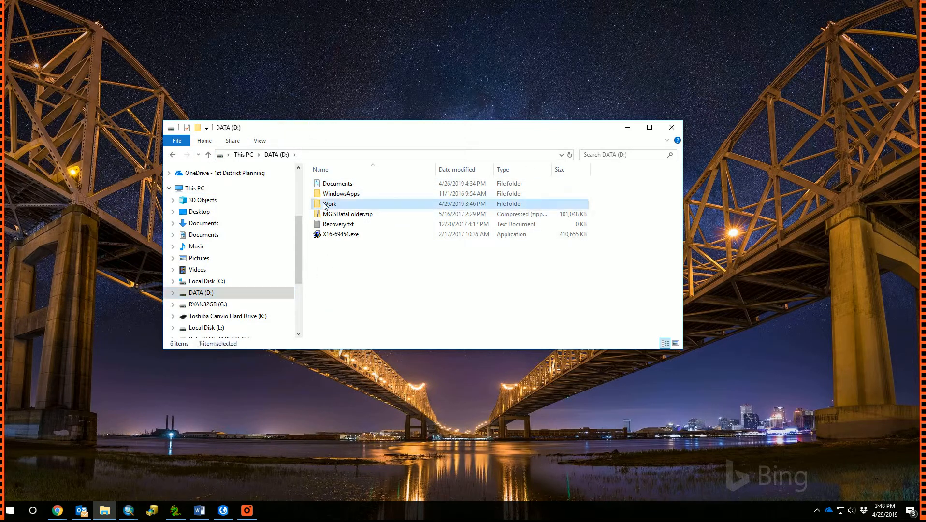
pyautogui.doubleClick(325, 205)
# Compress the MyData.gdb folder into a zip file, keeping the default name MyData.gdb.zip.
pyautogui.click(338, 225)
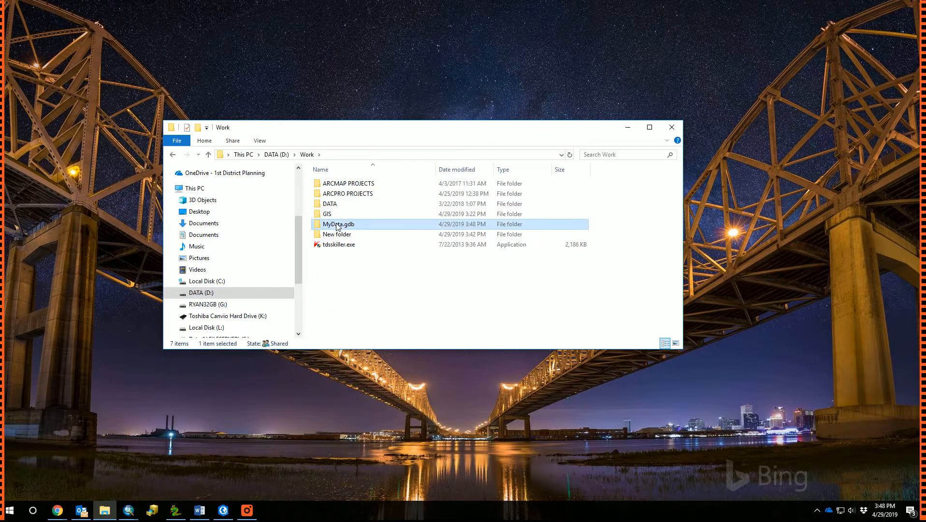
pyautogui.rightClick(338, 226)
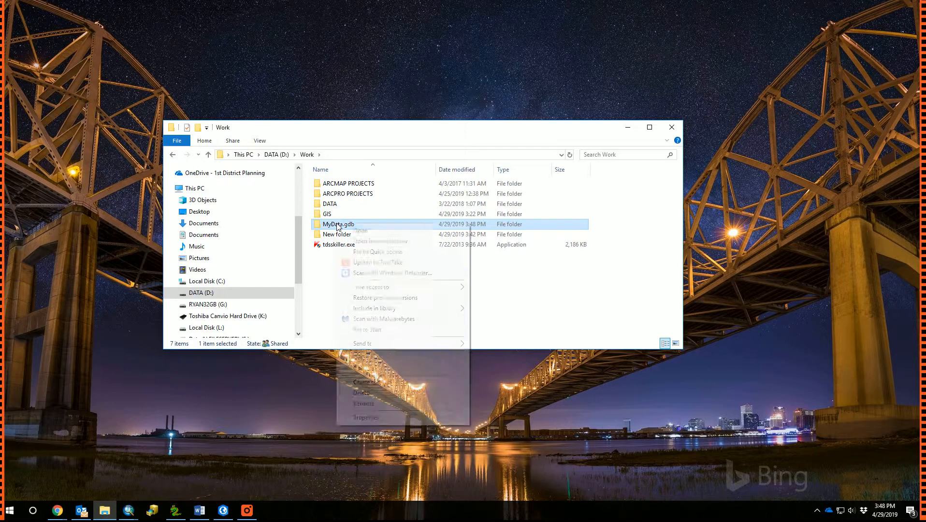
pyautogui.moveTo(356, 344)
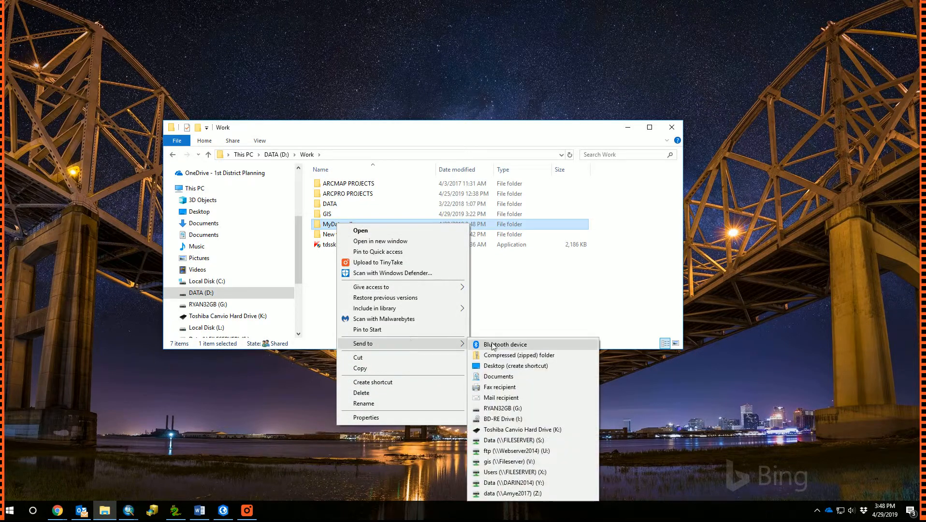
pyautogui.click(491, 357)
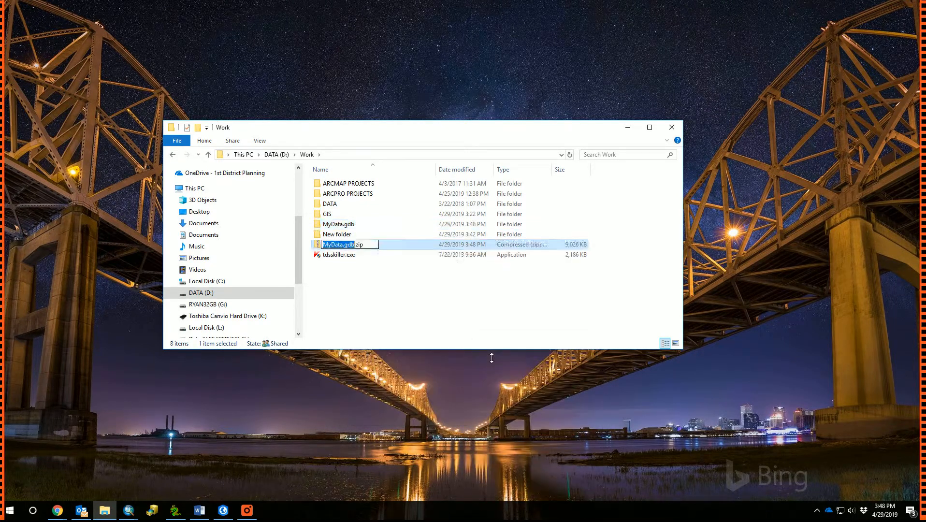
pyautogui.press('Return')
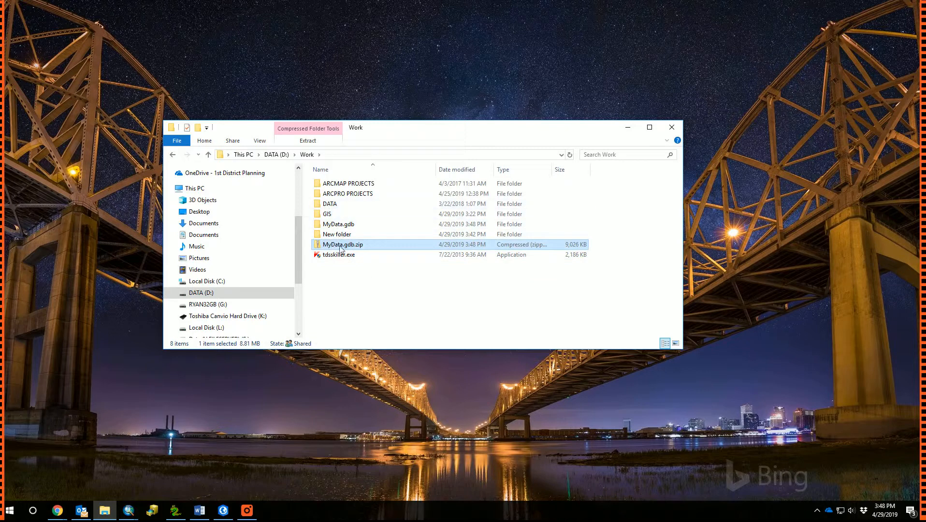